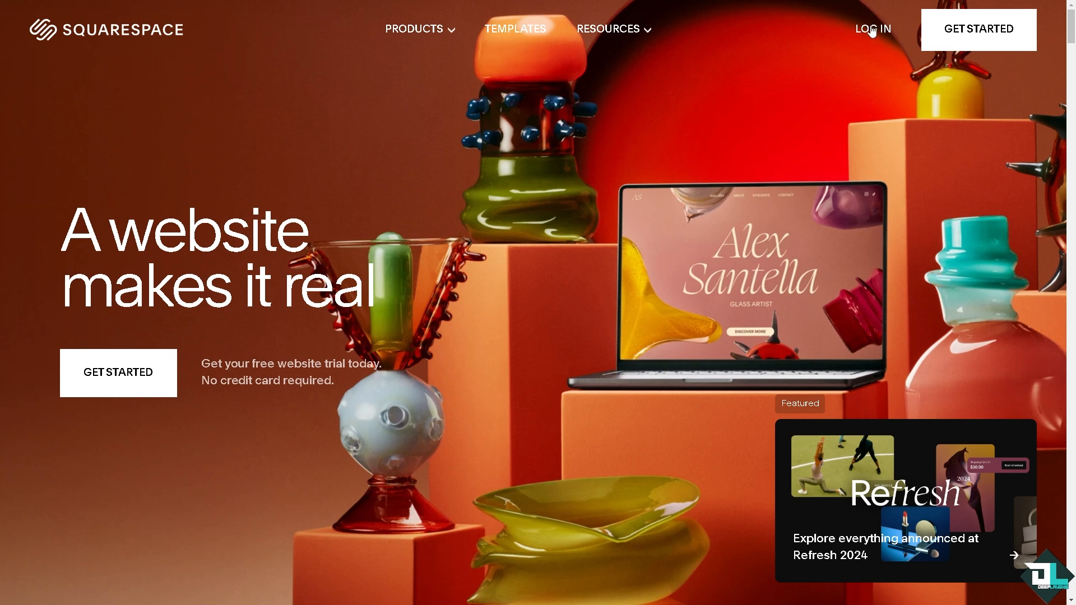
Start creating a new website and skip the questions about the site's topic and what to do with it
{"action": "left_click", "coordinate": [956, 47]}
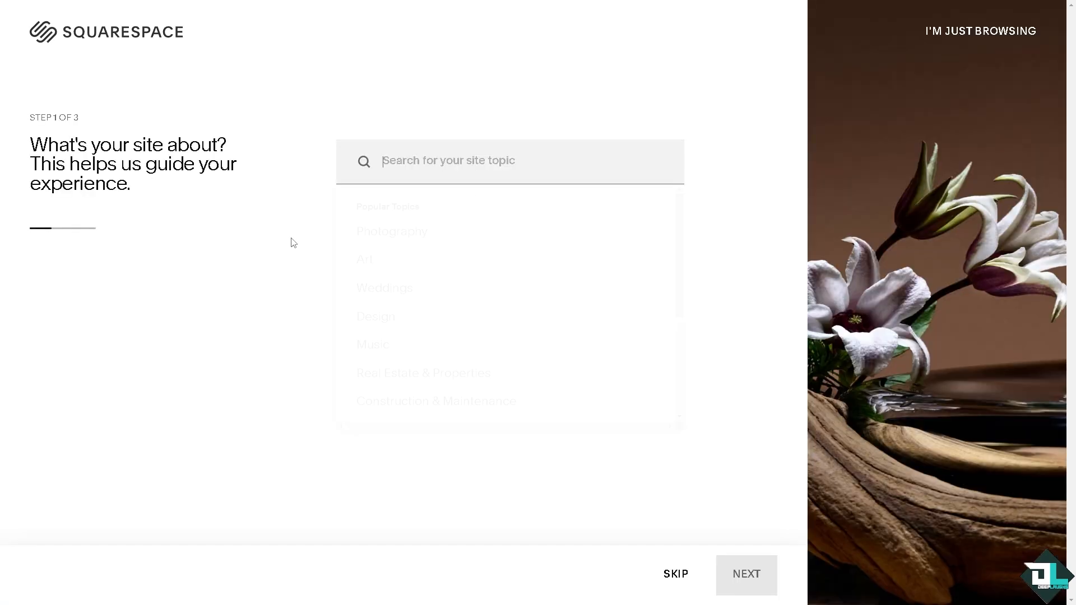
{"action": "left_click", "coordinate": [677, 574]}
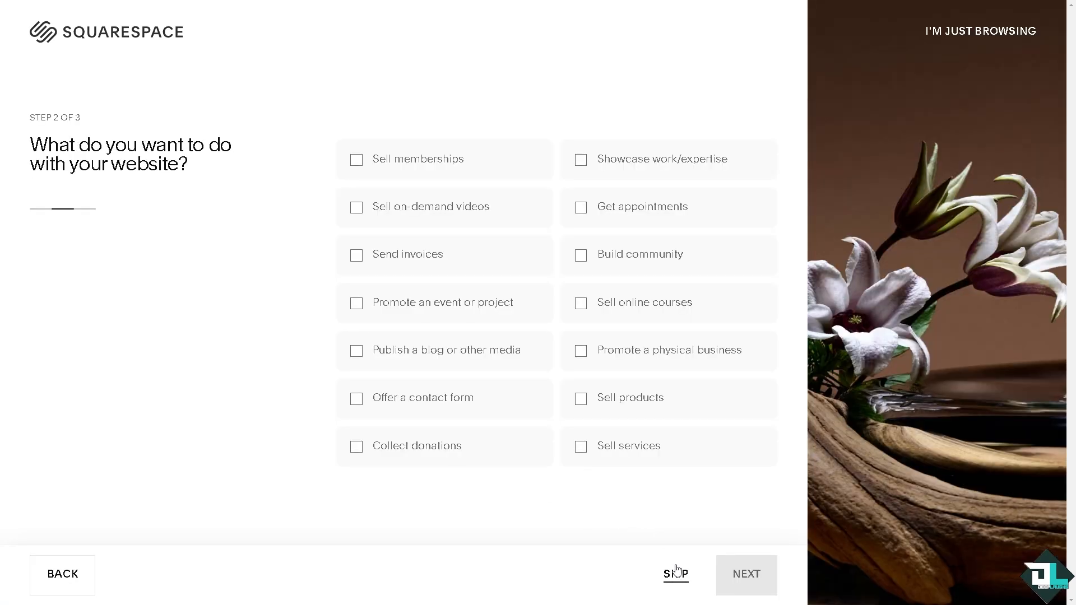
{"action": "left_click", "coordinate": [676, 574]}
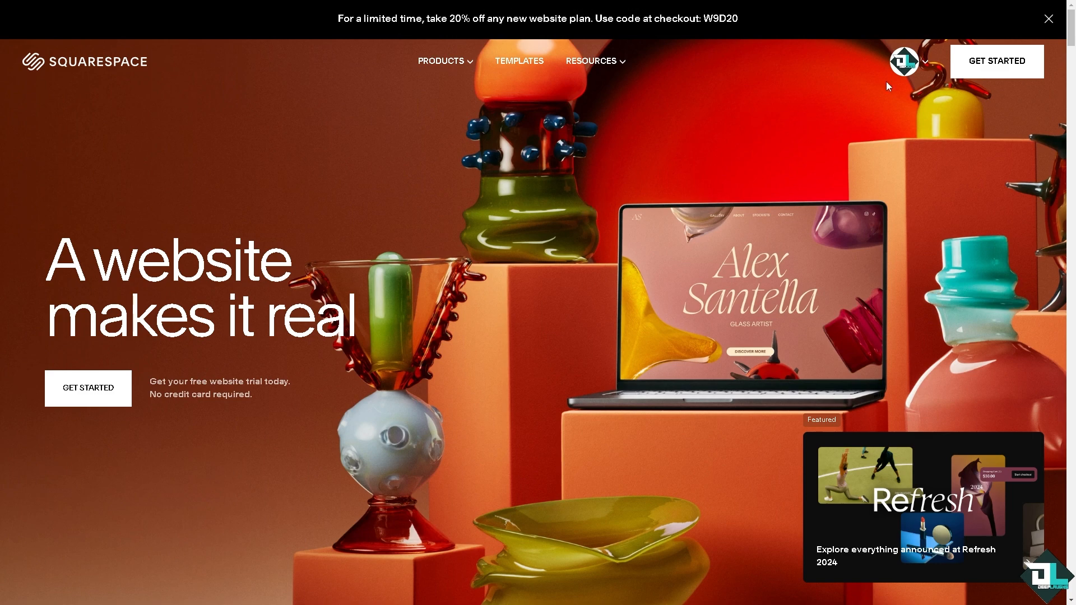
Open the existing site's website manager from the account dashboard and go to its Invoicing section
{"action": "left_click", "coordinate": [908, 70]}
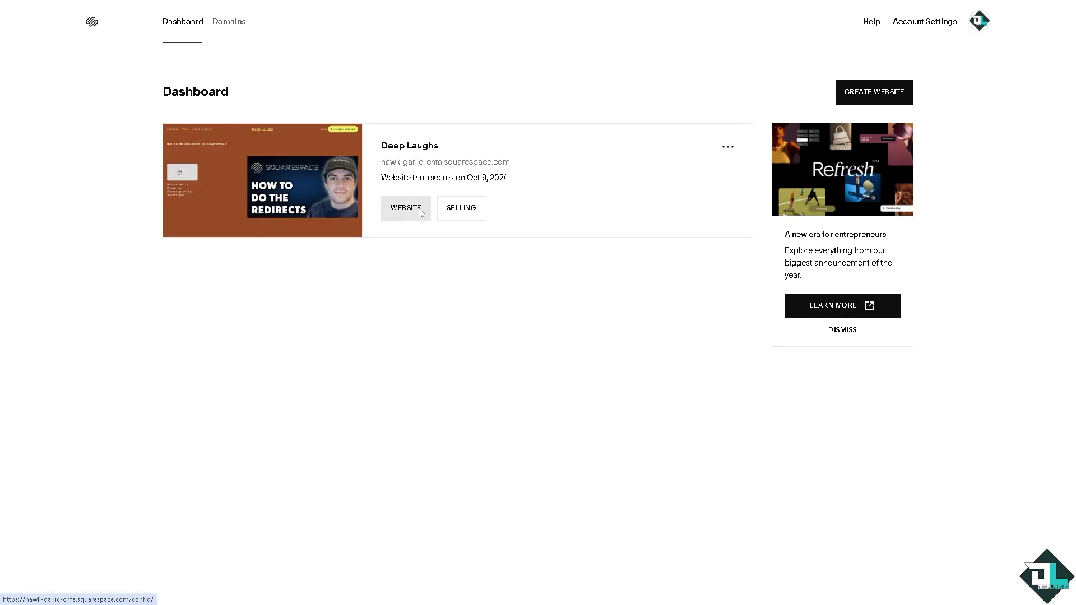
{"action": "left_click", "coordinate": [415, 214]}
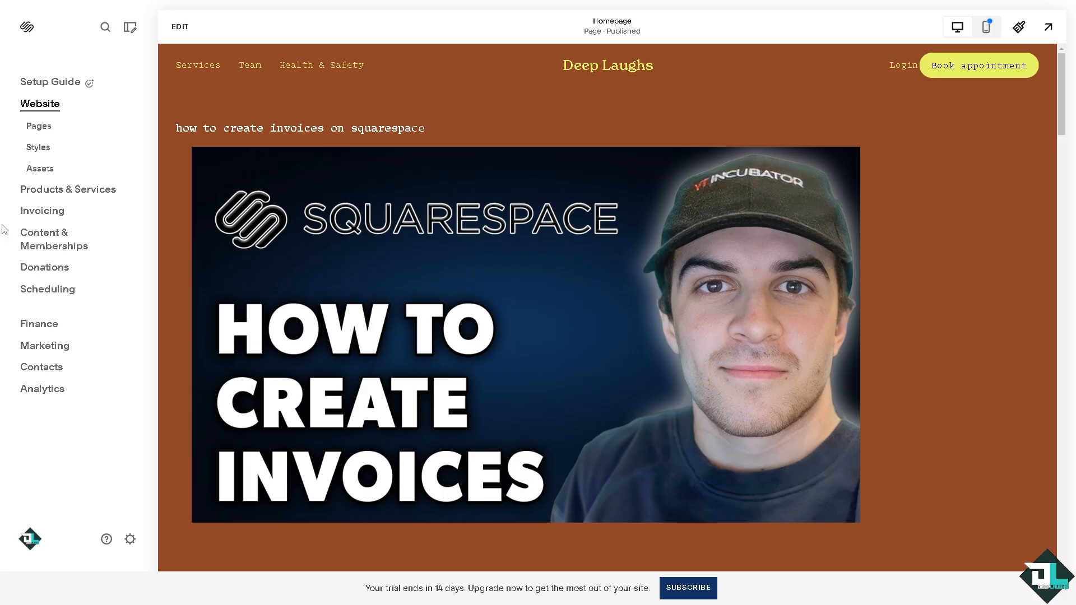
{"action": "left_click", "coordinate": [54, 211]}
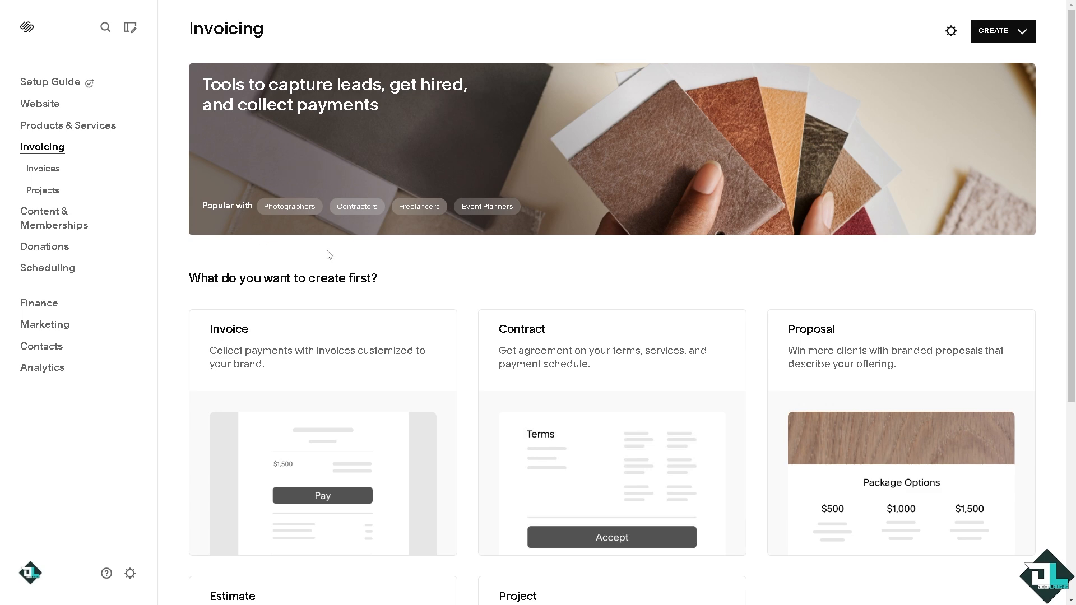
Create a new invoice and add yourself as a test client, accepting the prefilled client info
{"action": "scroll", "coordinate": [406, 282], "scroll_direction": "down", "scroll_amount": 2}
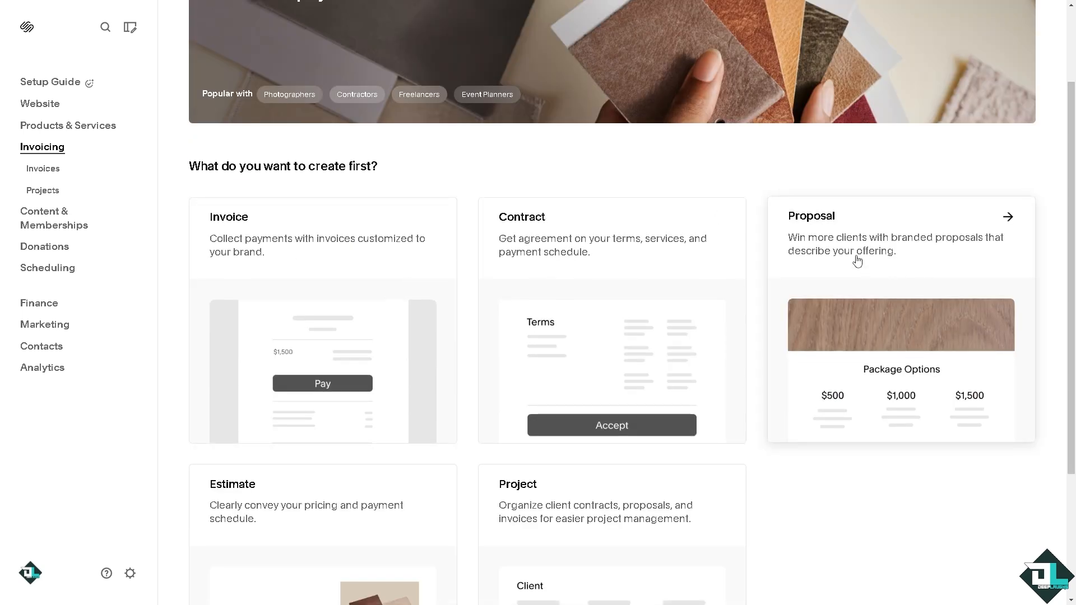
{"action": "scroll", "coordinate": [853, 259], "scroll_direction": "down", "scroll_amount": 2}
{"action": "scroll", "coordinate": [410, 344], "scroll_direction": "down", "scroll_amount": 1}
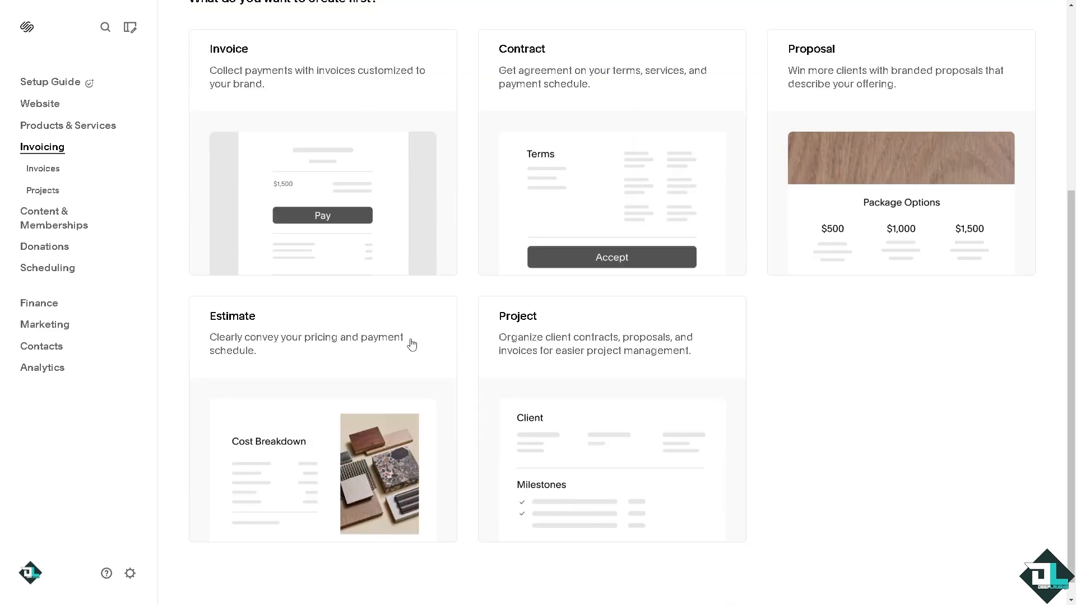
{"action": "scroll", "coordinate": [410, 340], "scroll_direction": "up", "scroll_amount": 3}
{"action": "scroll", "coordinate": [411, 339], "scroll_direction": "up", "scroll_amount": 1}
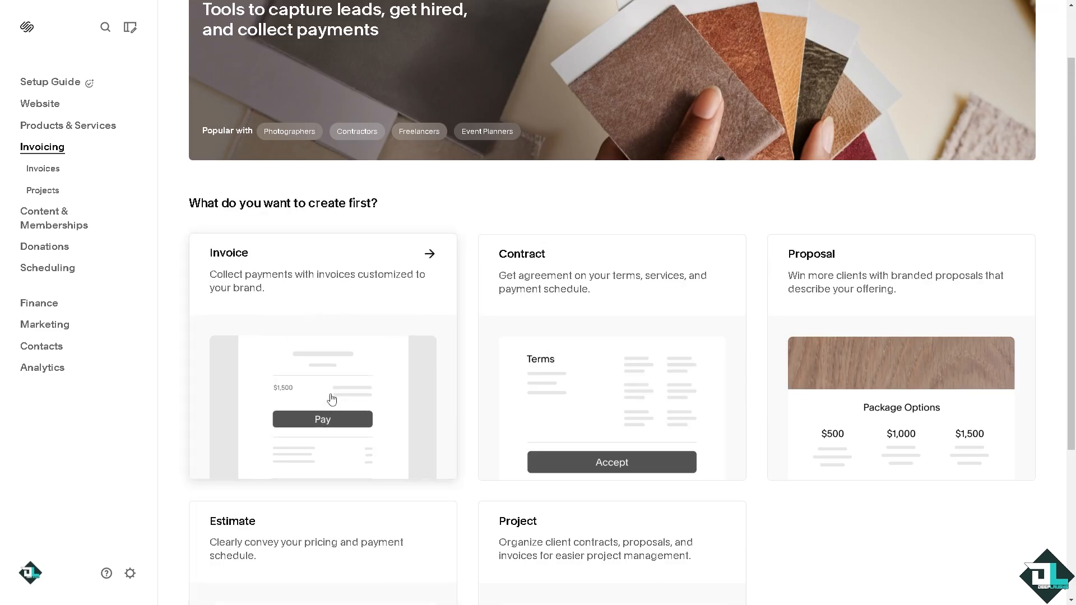
{"action": "left_click", "coordinate": [430, 253]}
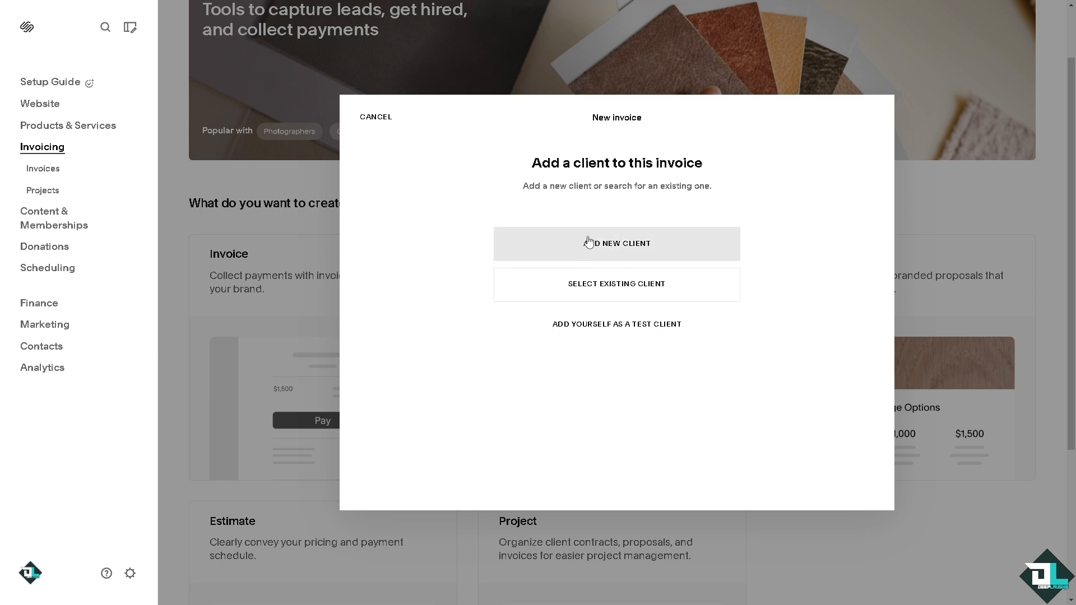
{"action": "left_click", "coordinate": [587, 324]}
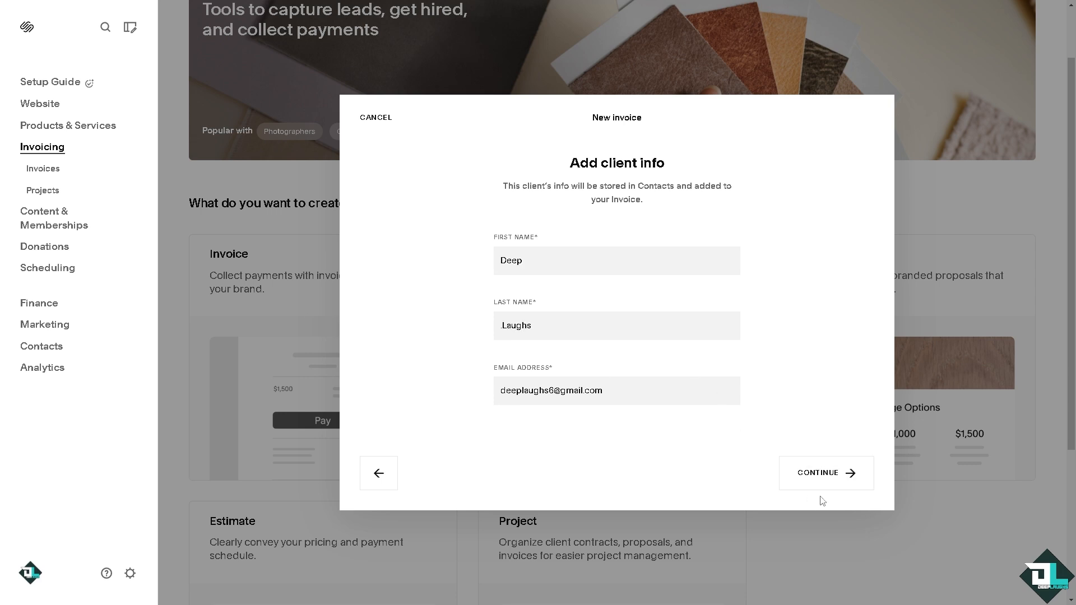
{"action": "left_click", "coordinate": [827, 480]}
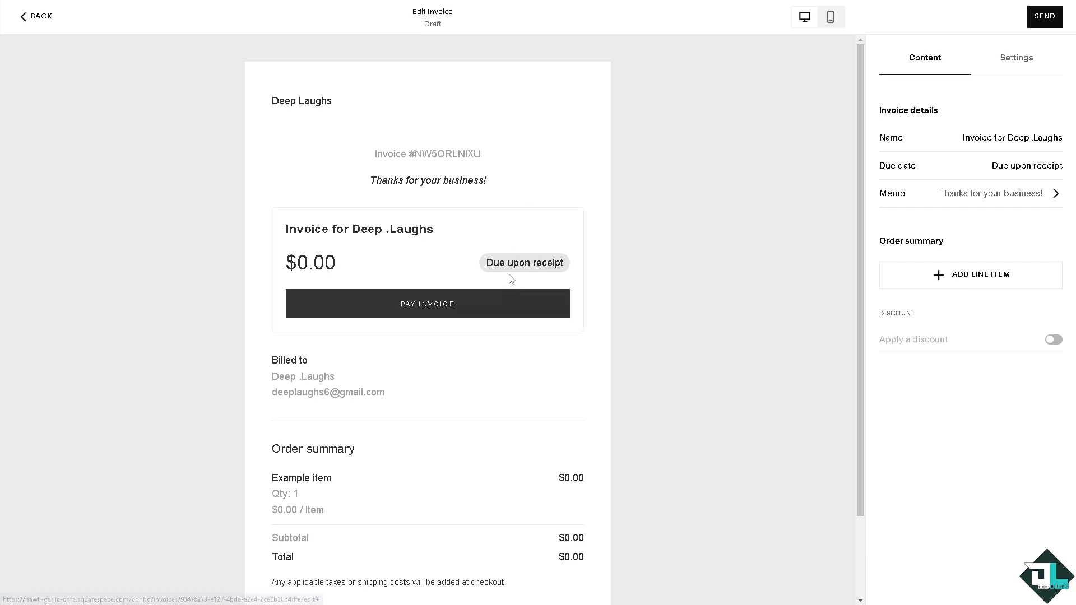
Replace the invoice's memo message with "how to create invoices on squarespace" and return to the invoice details
{"action": "scroll", "coordinate": [395, 367], "scroll_direction": "down", "scroll_amount": 1}
{"action": "scroll", "coordinate": [493, 314], "scroll_direction": "up", "scroll_amount": 1}
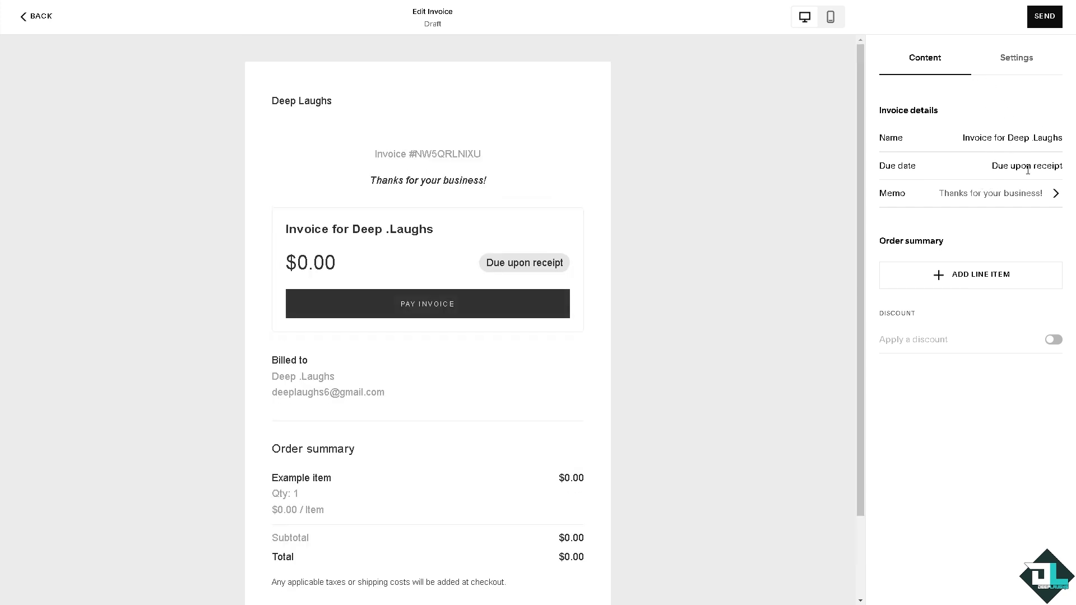
{"action": "left_click", "coordinate": [994, 198]}
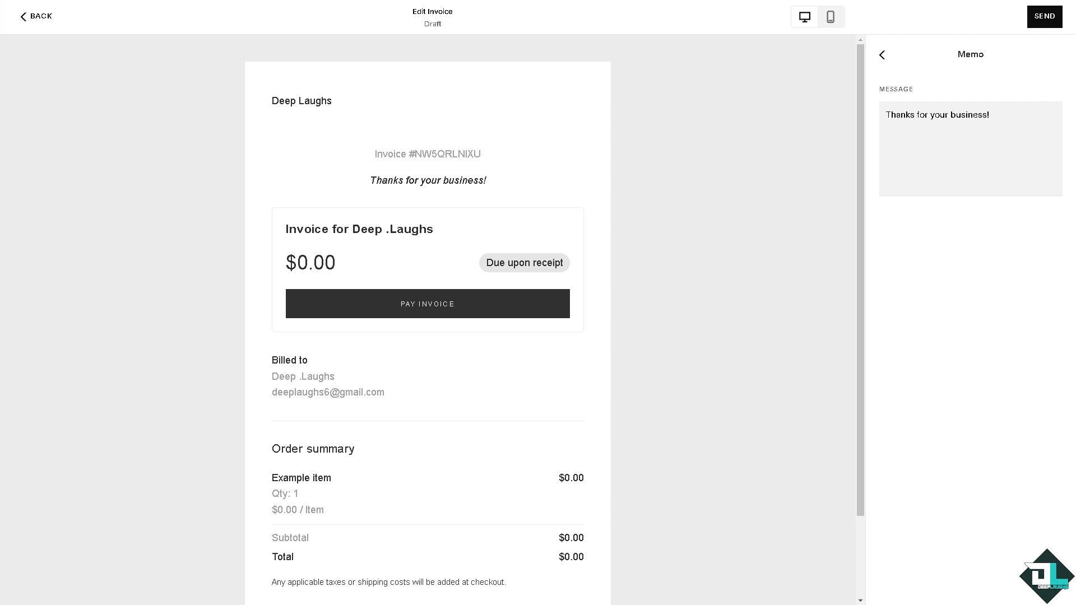
{"action": "left_click", "coordinate": [959, 116]}
{"action": "key", "text": "ctrl+a"}
{"action": "type", "text": "how to create invoices on squarespace"}
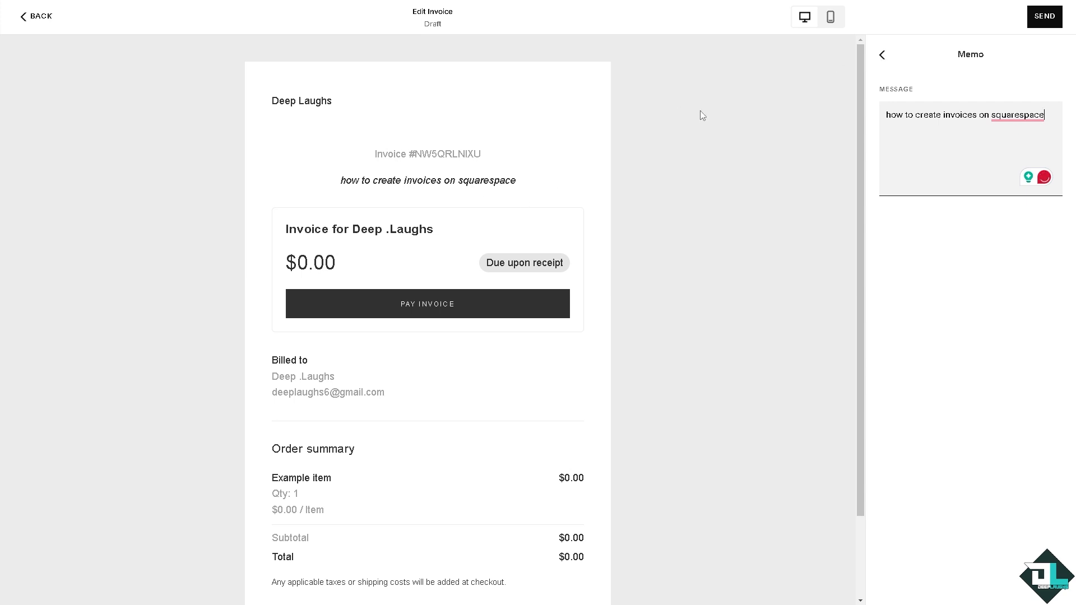
{"action": "left_click", "coordinate": [882, 55]}
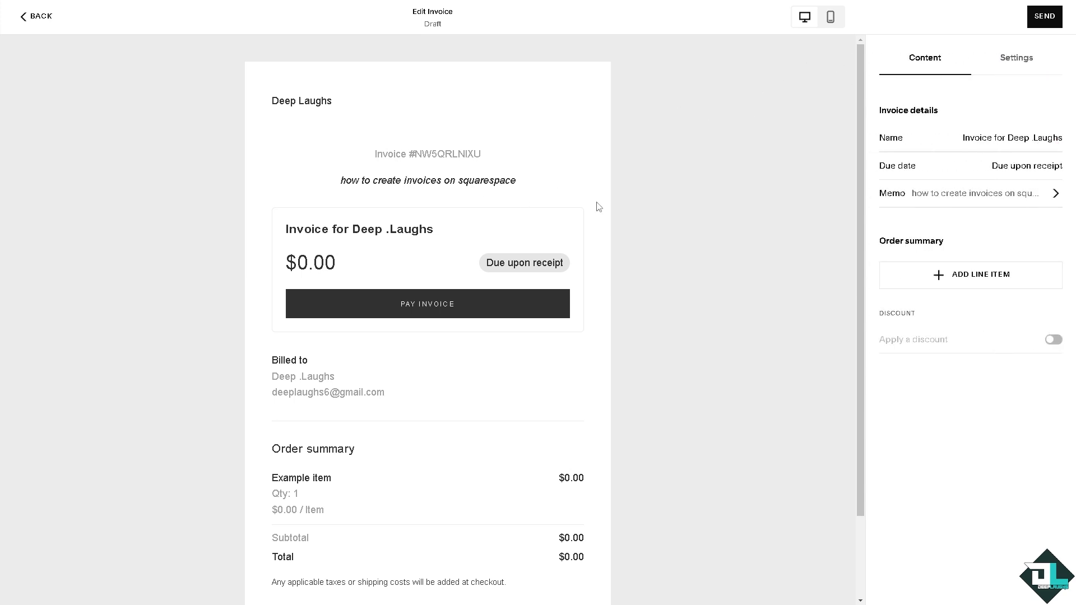
Add a line item named "how to create invoices on squarespace" at 69 per unit, and enable the discount
{"action": "left_click", "coordinate": [935, 281]}
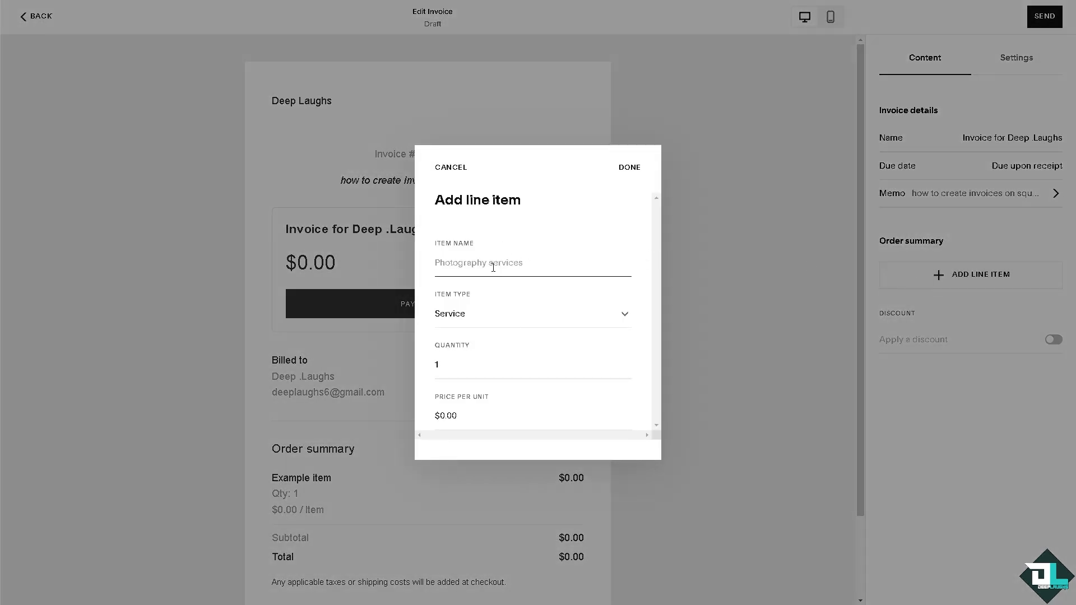
{"action": "type", "text": "how to create invoices on squarespace"}
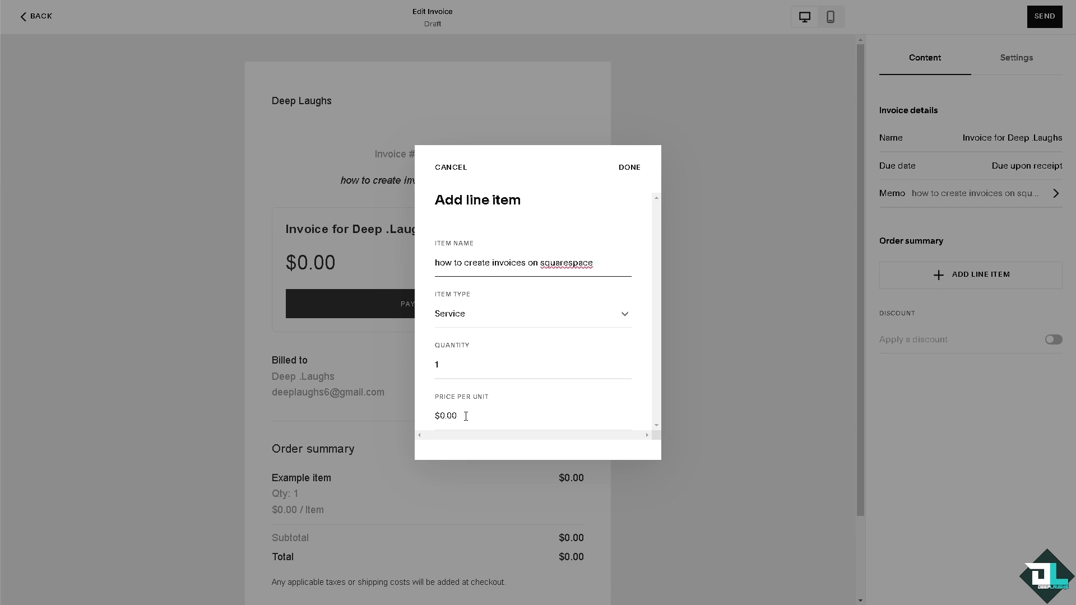
{"action": "left_click", "coordinate": [458, 414]}
{"action": "type", "text": "69"}
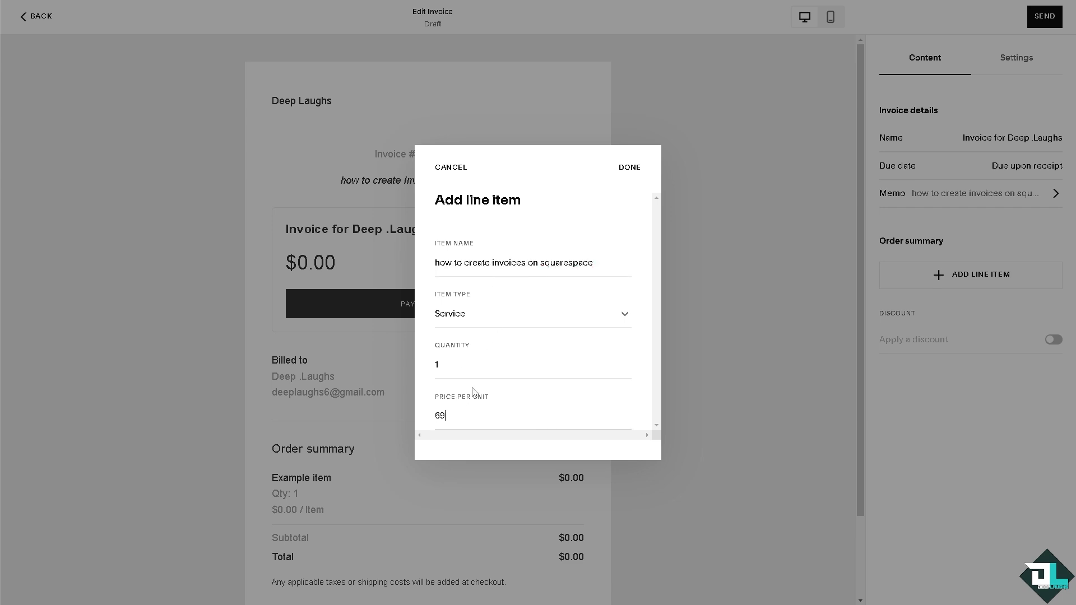
{"action": "left_click", "coordinate": [629, 171]}
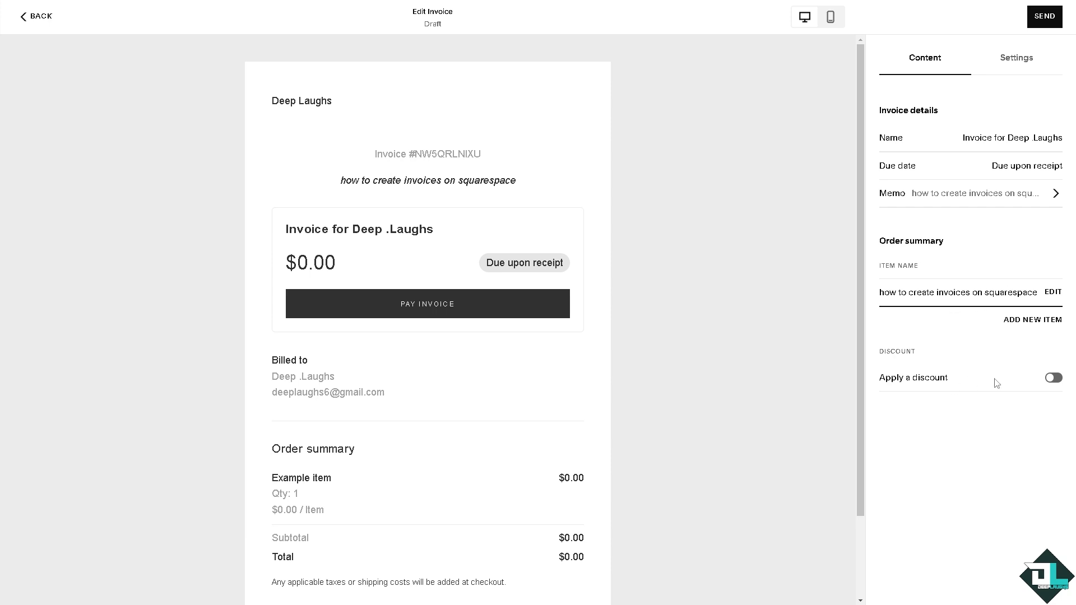
{"action": "left_click", "coordinate": [1053, 378]}
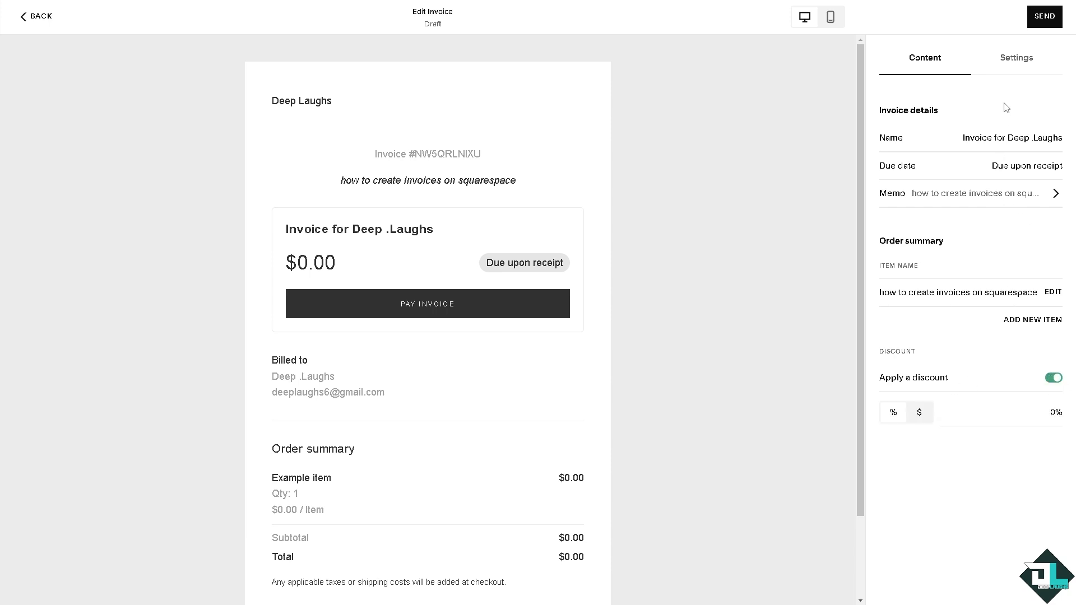
Open the invoice's global email styles and set the primary text color to red, #FF0000
{"action": "left_click", "coordinate": [1016, 57]}
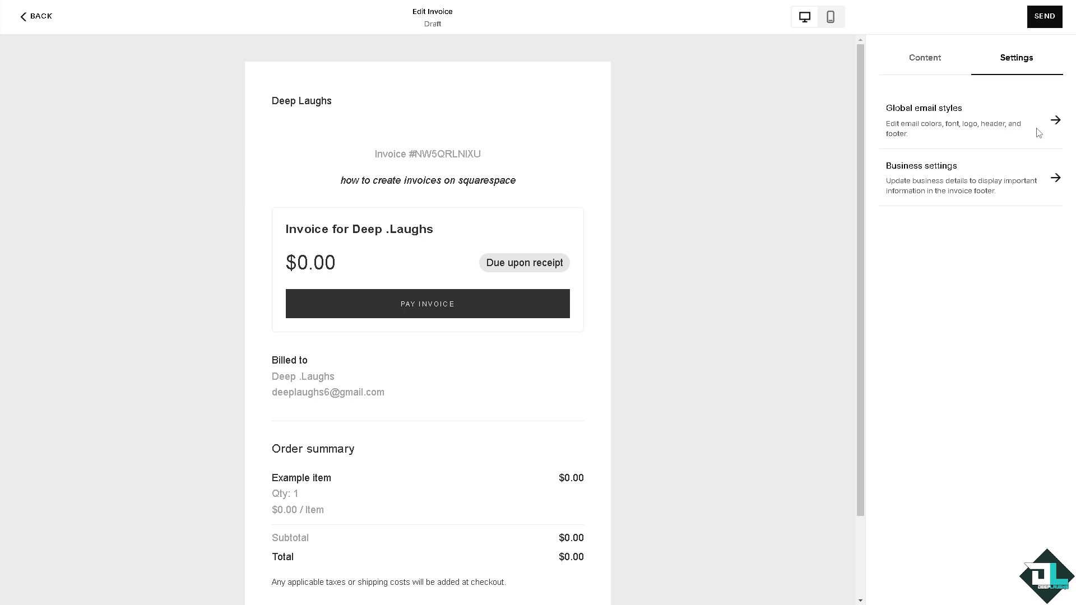
{"action": "left_click", "coordinate": [1057, 124]}
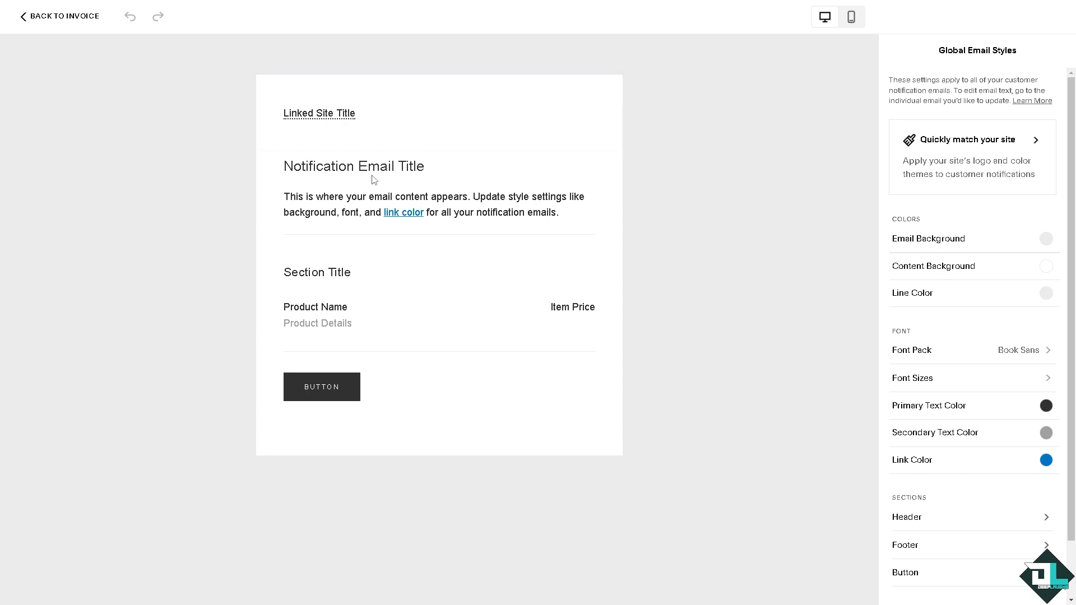
{"action": "left_click", "coordinate": [1046, 406]}
{"action": "left_click", "coordinate": [911, 365]}
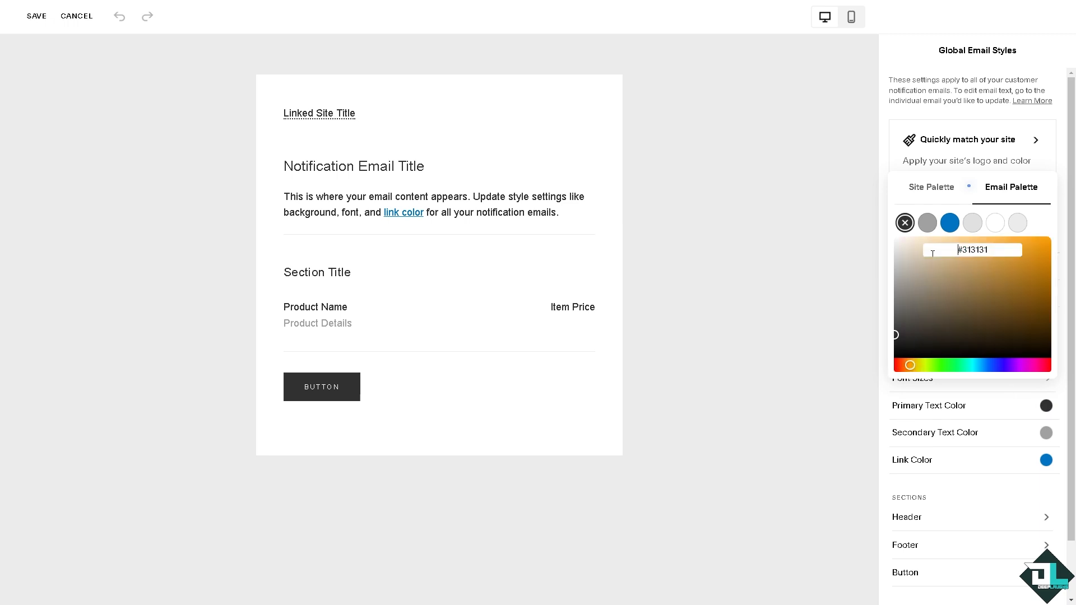
{"action": "left_click_drag", "start_coordinate": [909, 367], "coordinate": [876, 367]}
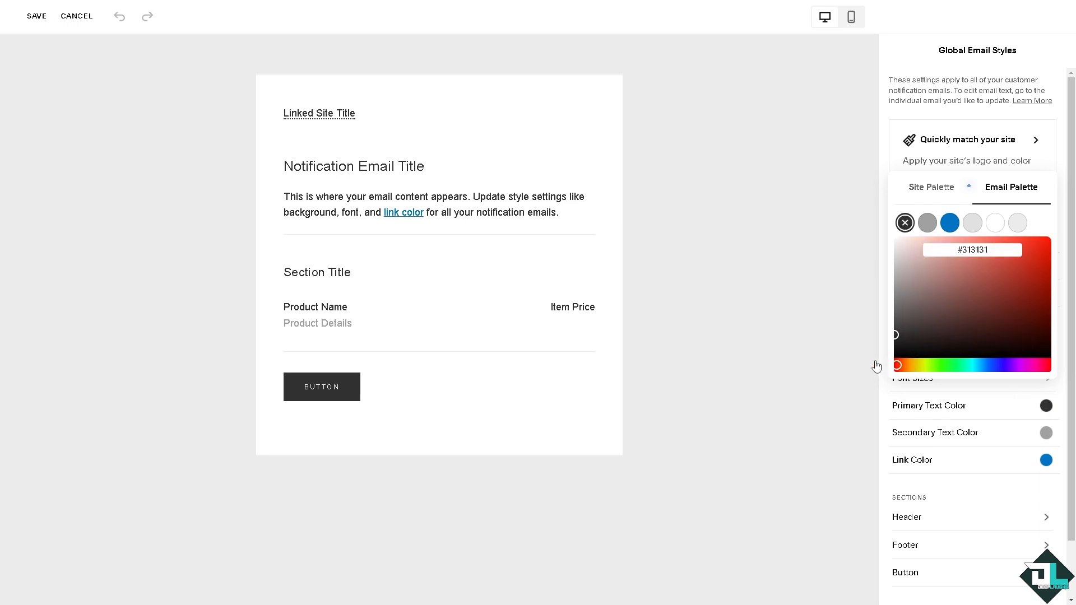
{"action": "left_click", "coordinate": [1049, 239]}
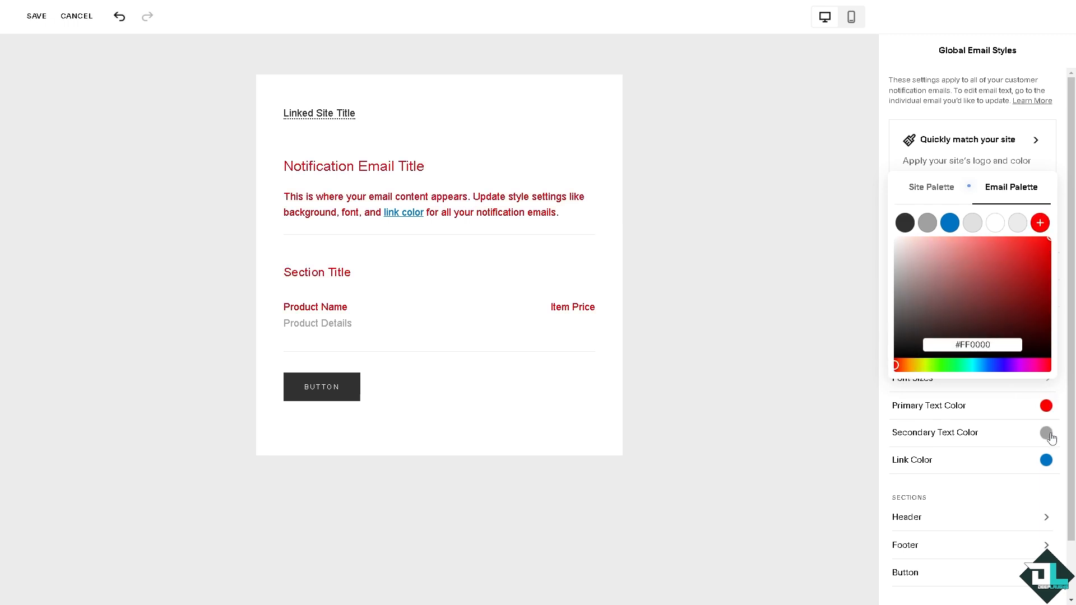
Set the secondary text color of the email styles to yellow-green, #D0EF00
{"action": "left_click", "coordinate": [1046, 433]}
{"action": "left_click", "coordinate": [924, 393]}
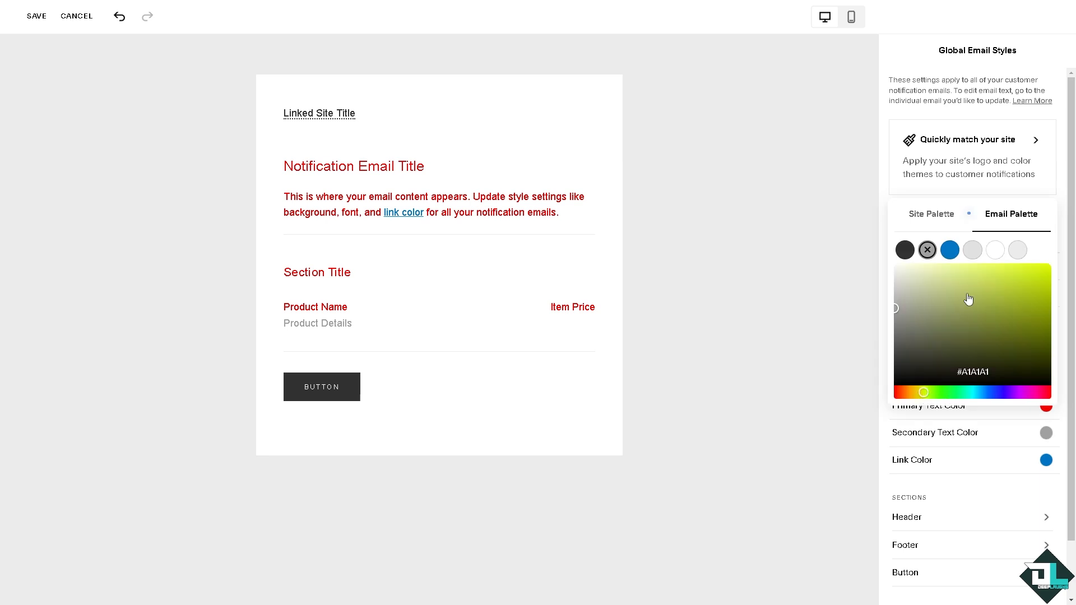
{"action": "left_click", "coordinate": [1048, 273]}
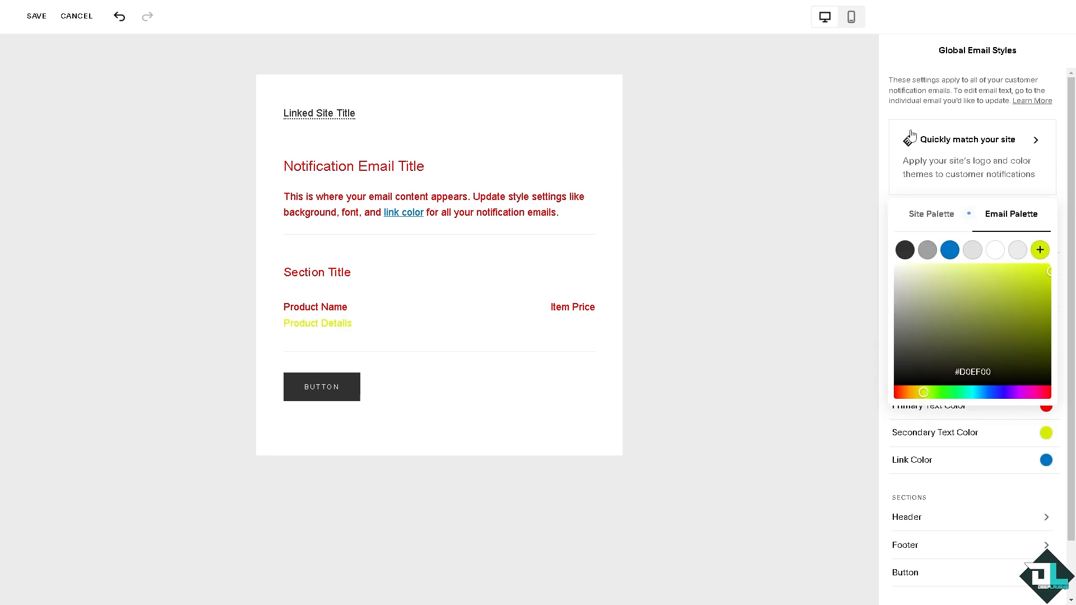
{"action": "left_click", "coordinate": [779, 83]}
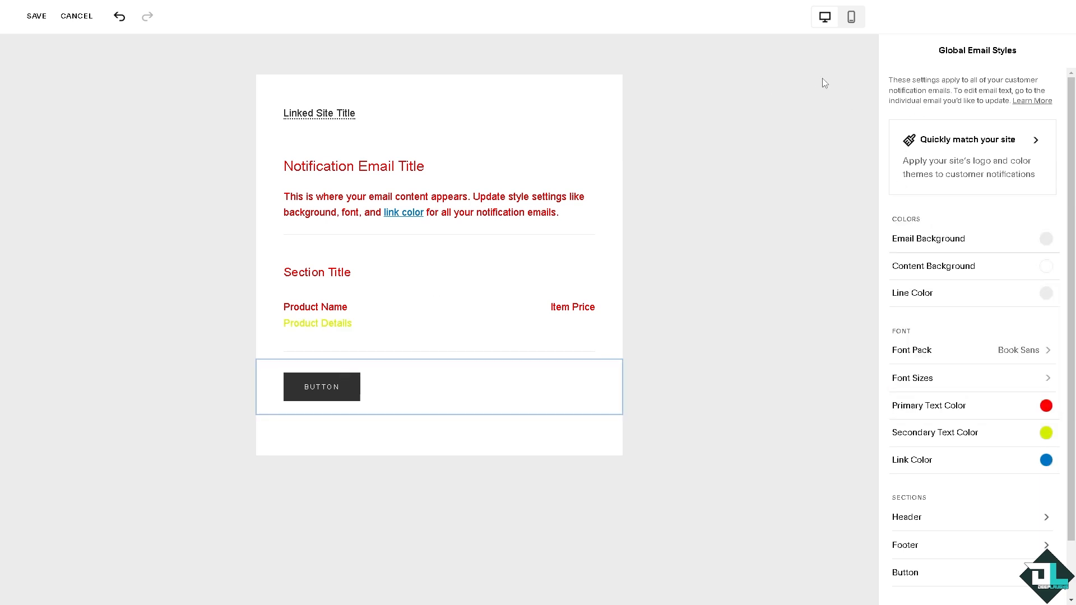
Save the global email style changes and return to the invoice editor
{"action": "left_click", "coordinate": [33, 17]}
{"action": "left_click", "coordinate": [614, 335]}
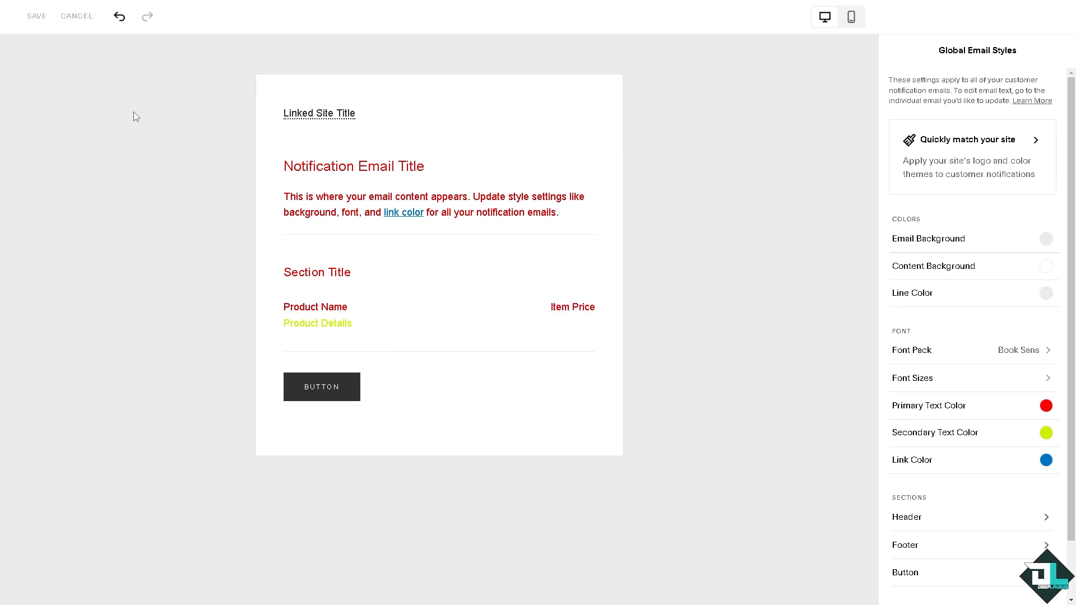
{"action": "left_click", "coordinate": [75, 16]}
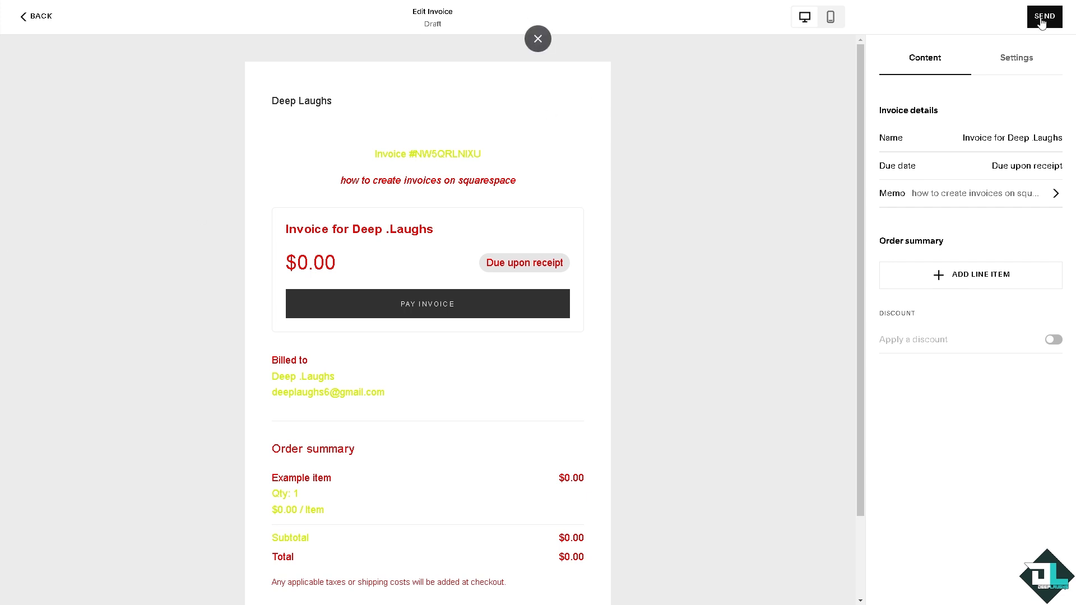
Preview the invoice in the mobile layout and switch back to the desktop layout
{"action": "left_click", "coordinate": [830, 17]}
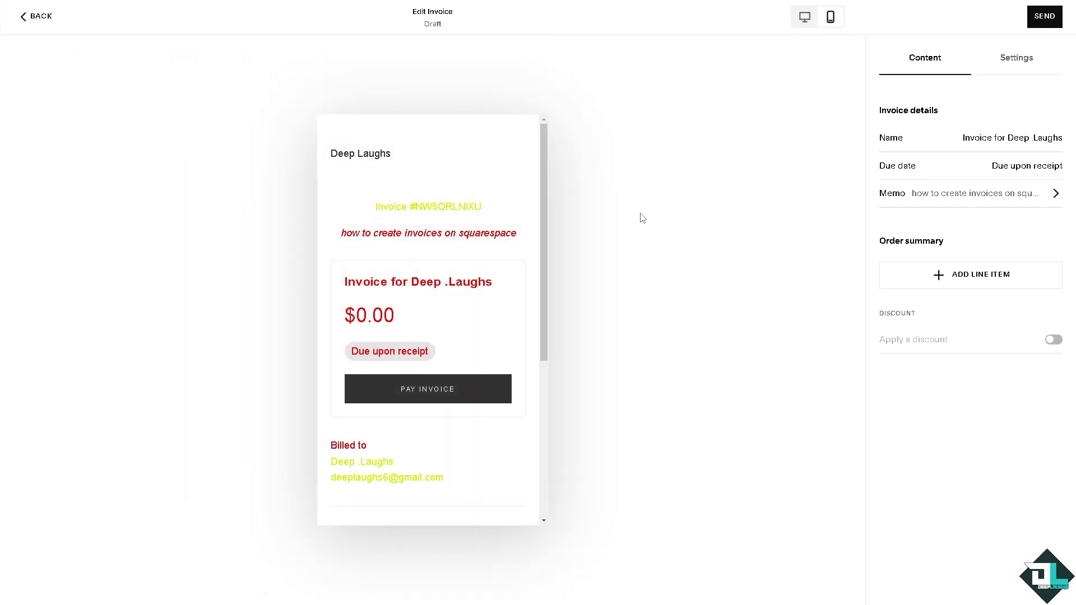
{"action": "left_click", "coordinate": [802, 19]}
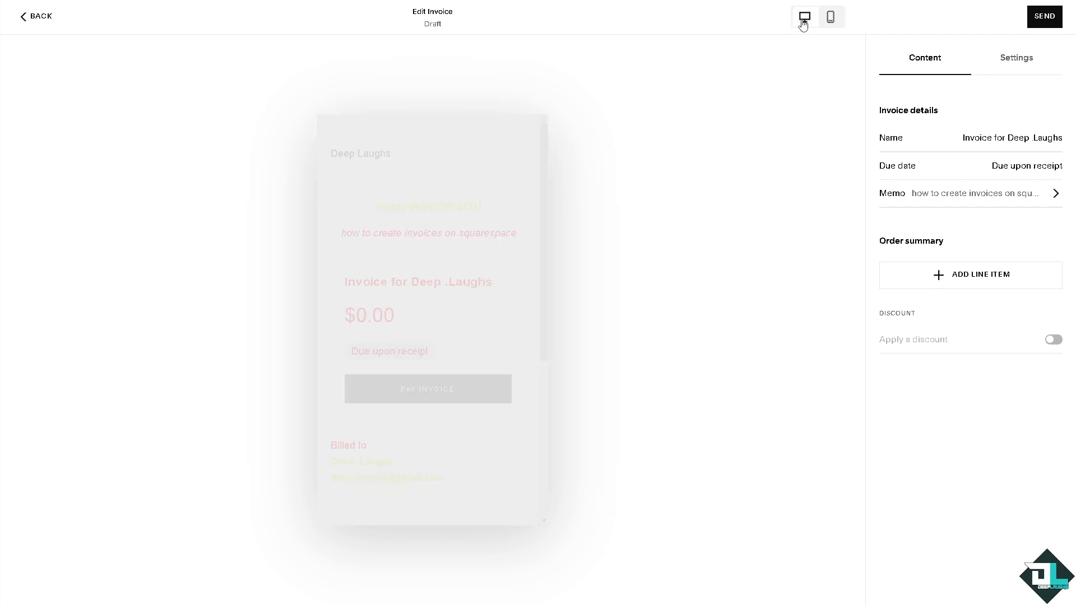
Try to send the draft invoice and to add a blank line item to its order summary
{"action": "left_click", "coordinate": [1052, 18]}
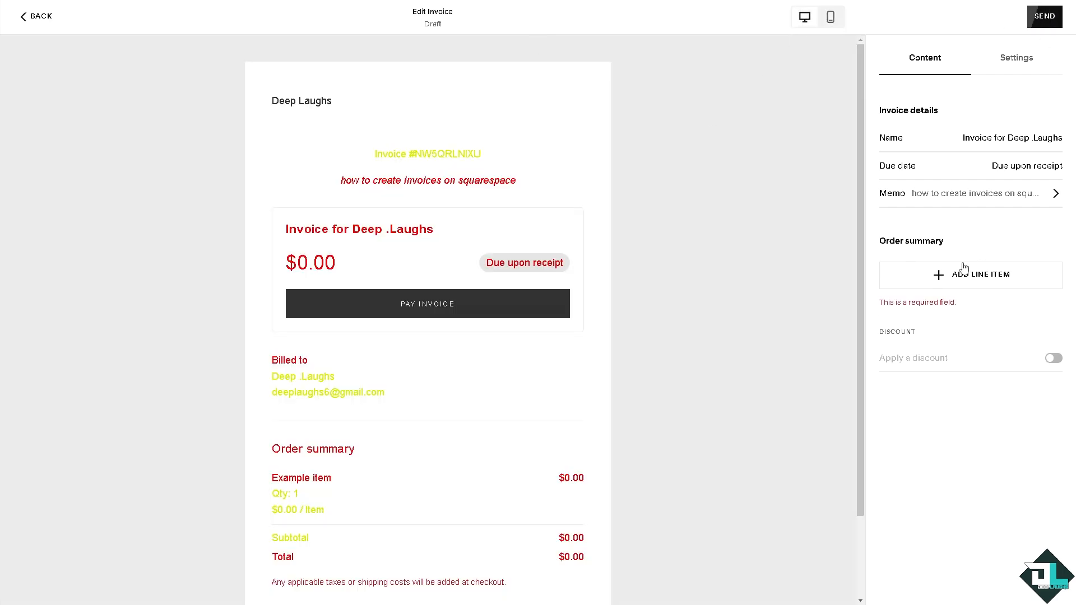
{"action": "left_click", "coordinate": [948, 280]}
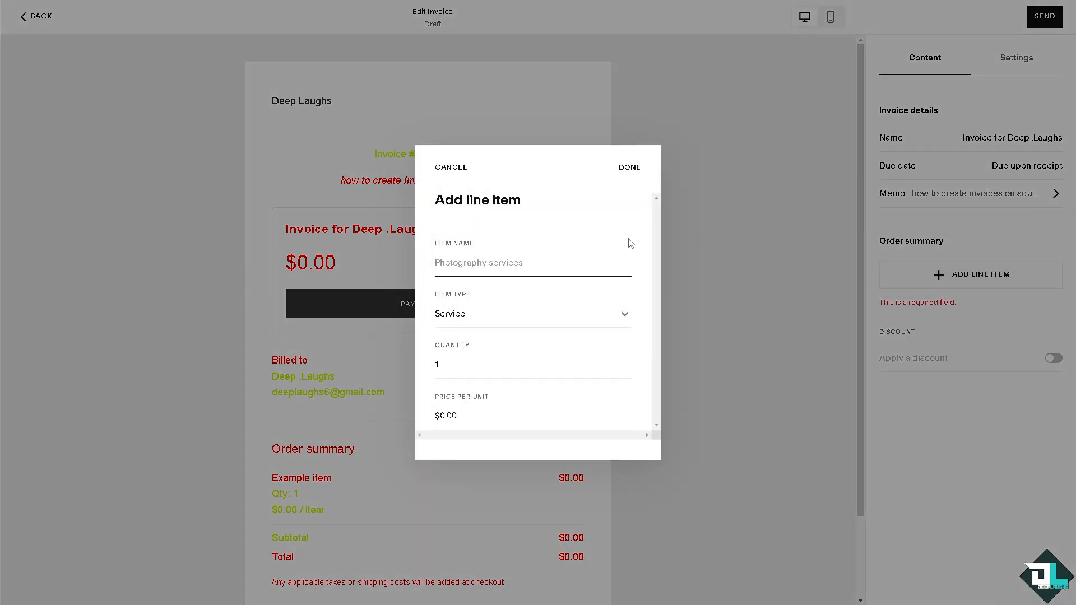
{"action": "left_click", "coordinate": [628, 169]}
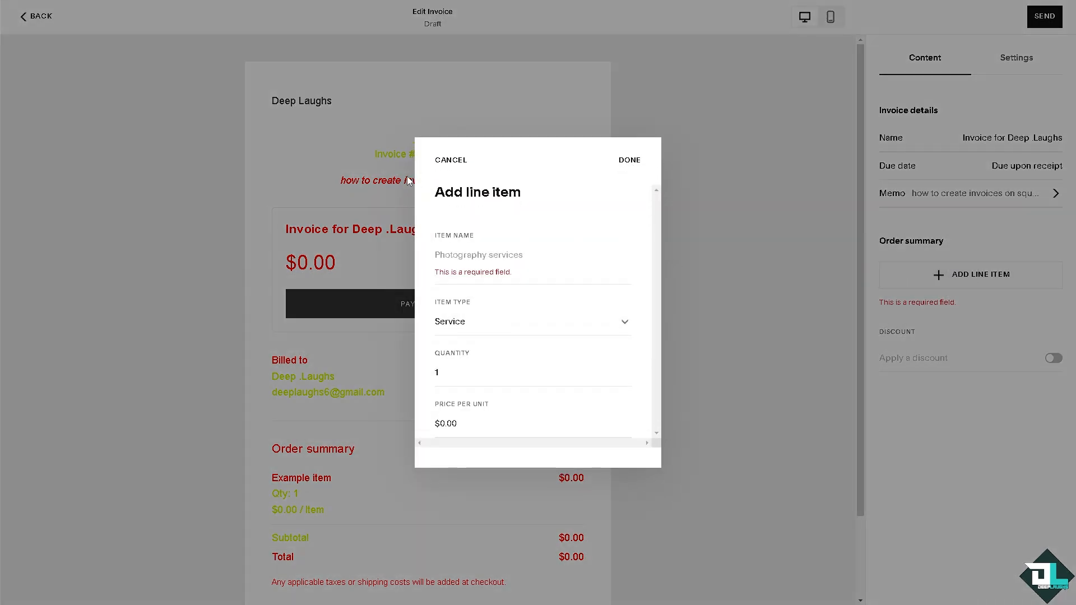
{"action": "left_click", "coordinate": [451, 161]}
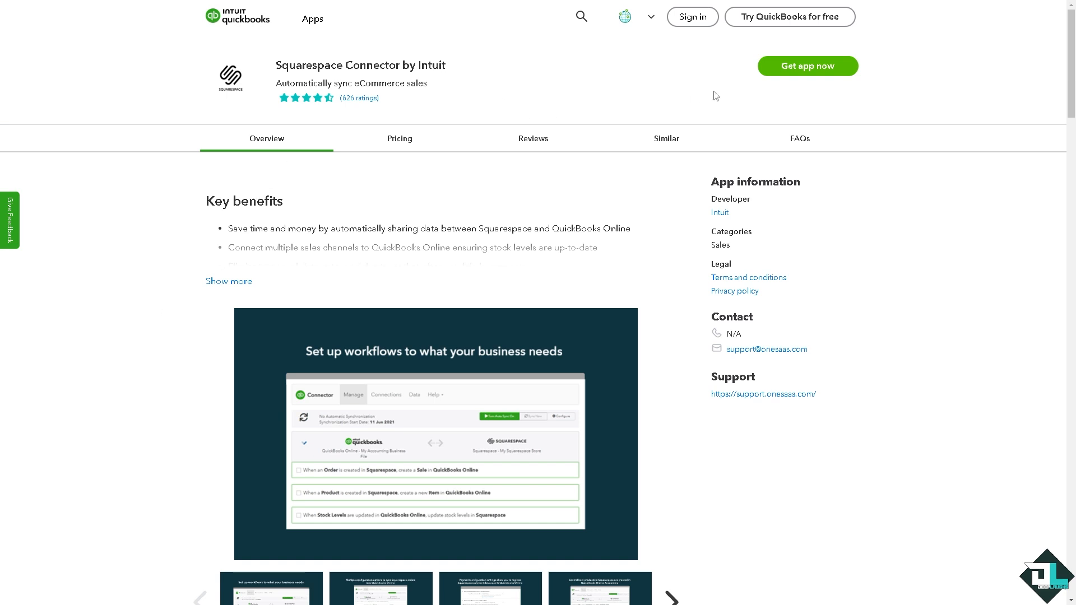
Switch to the QuickBooks app store, get the Squarespace Connector by Intuit and authorize its connection to the DeepLaughs company
{"action": "left_click", "coordinate": [806, 69]}
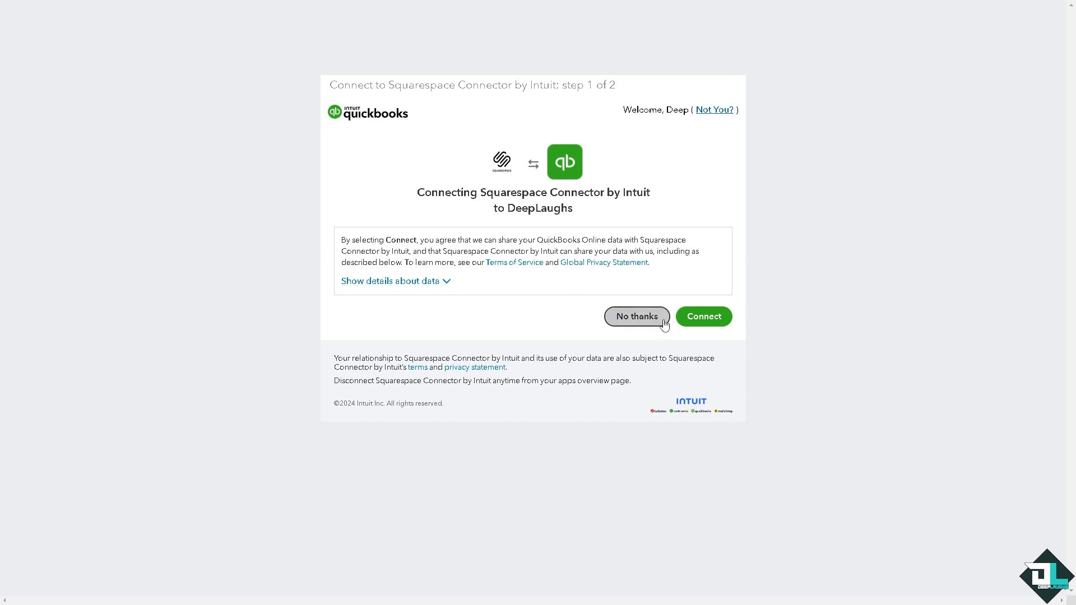
{"action": "left_click", "coordinate": [707, 322]}
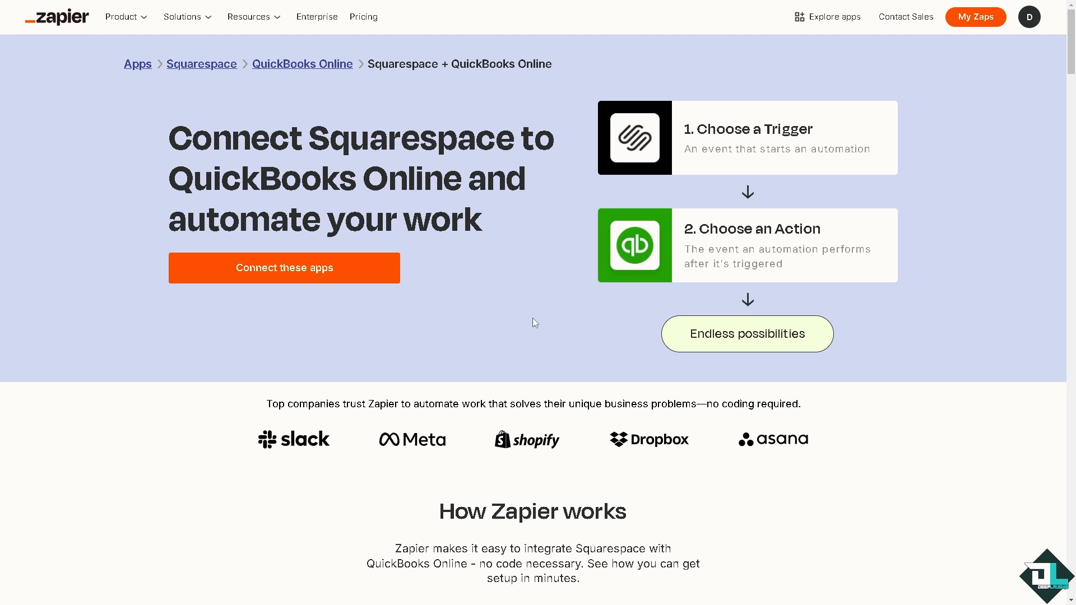
Switch to Zapier, start a Squarespace to QuickBooks Online Zap with the New Form Submission trigger, and open the Squarespace account sign-in
{"action": "left_click", "coordinate": [309, 273]}
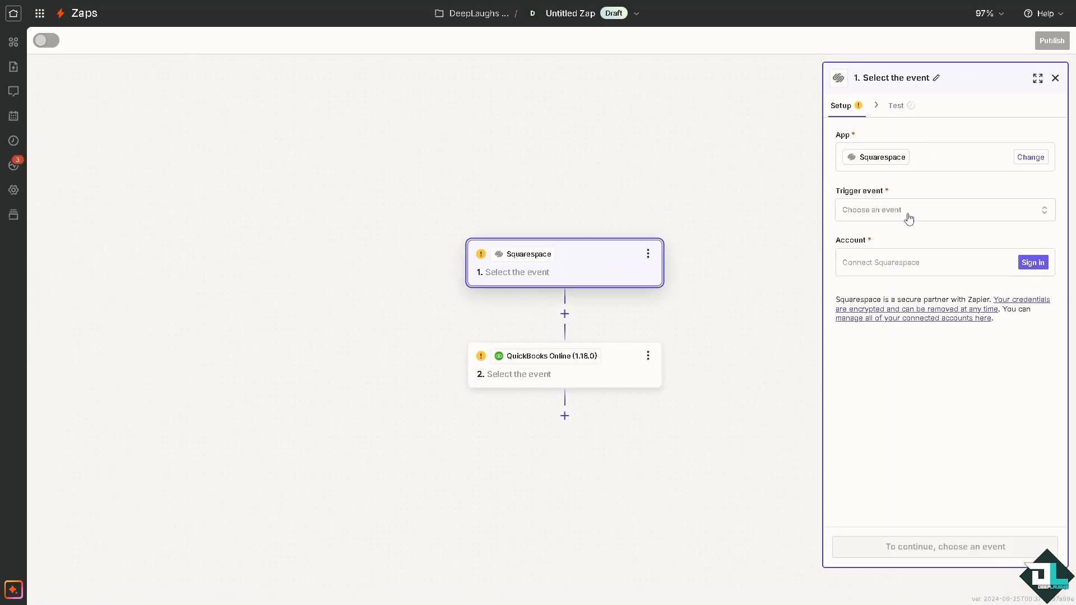
{"action": "left_click", "coordinate": [908, 218]}
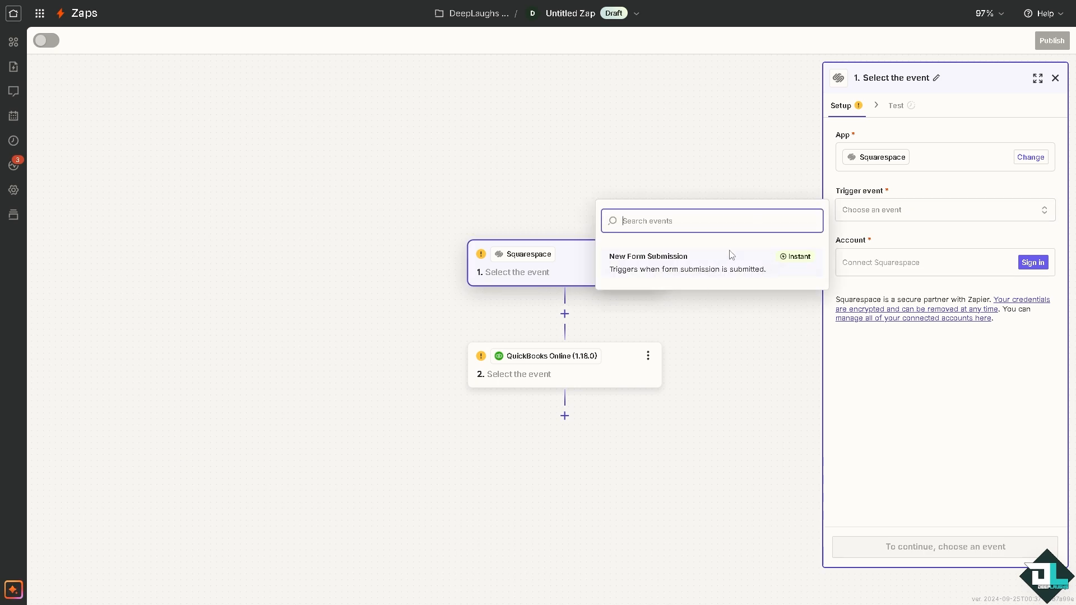
{"action": "left_click", "coordinate": [691, 265]}
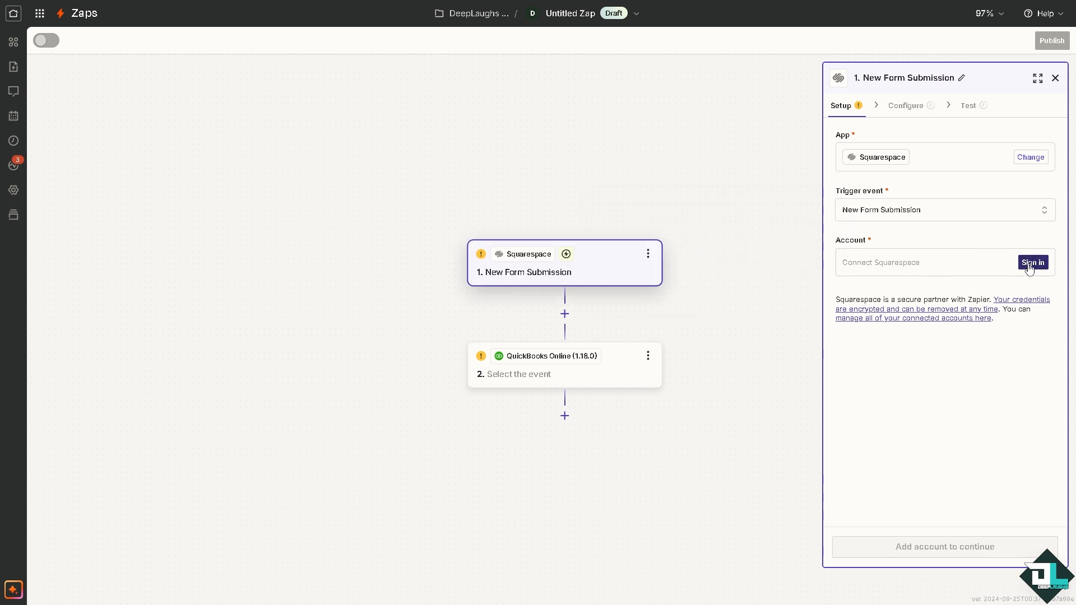
{"action": "left_click", "coordinate": [1031, 264]}
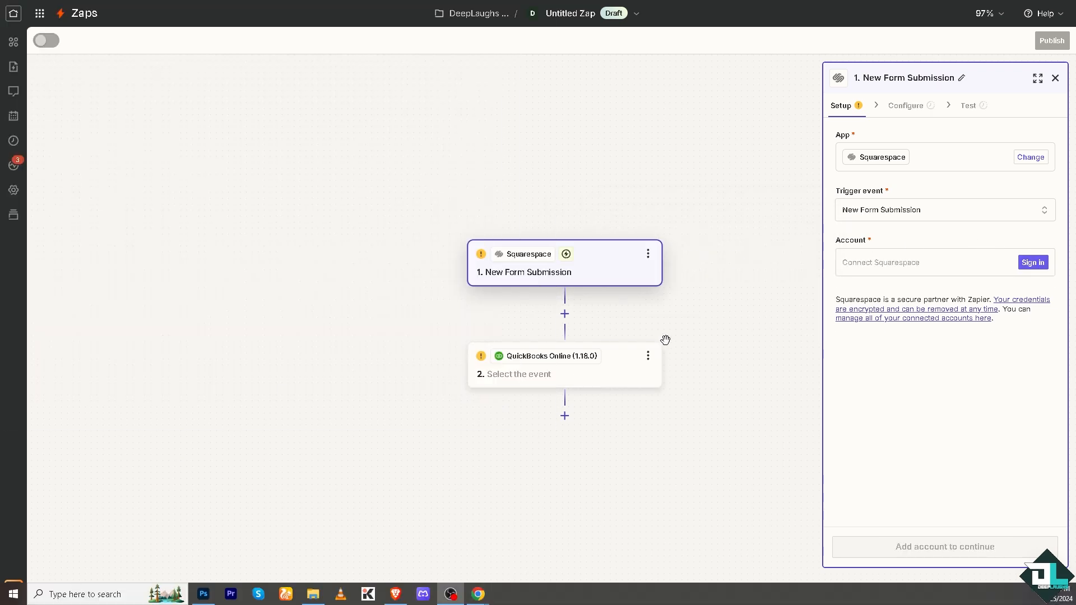
Set the action event of the Zap's QuickBooks Online step to Create Bill (Account Based)
{"action": "left_click", "coordinate": [548, 375]}
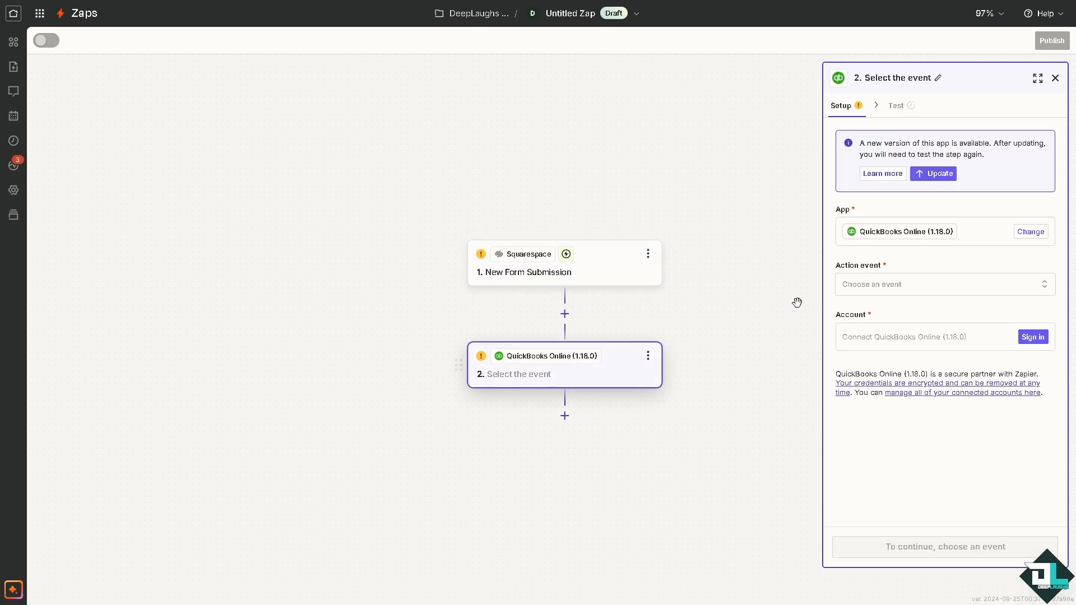
{"action": "left_click", "coordinate": [861, 311]}
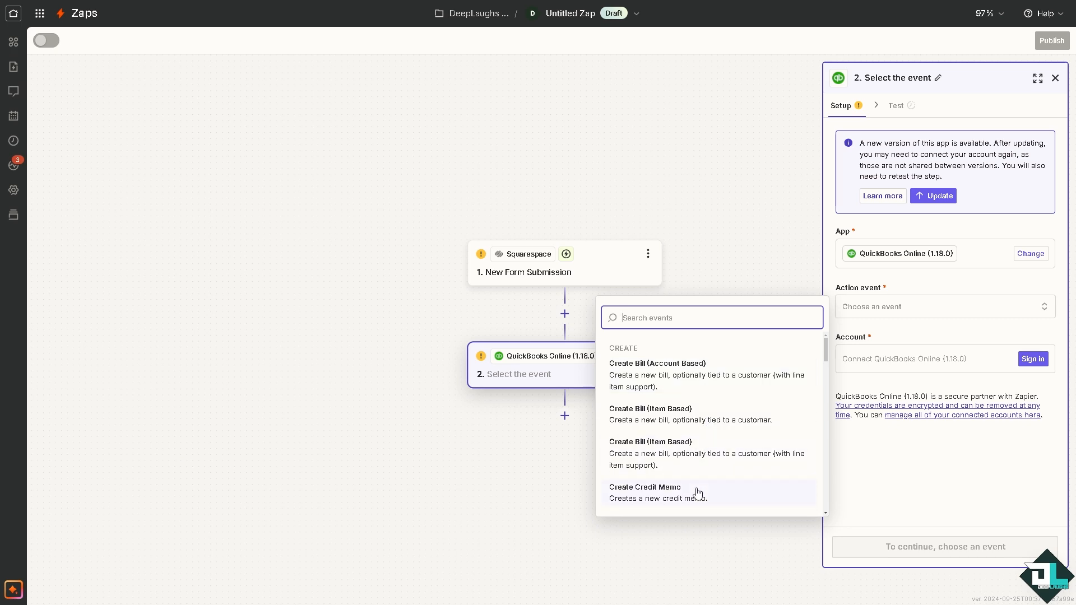
{"action": "left_click", "coordinate": [691, 382]}
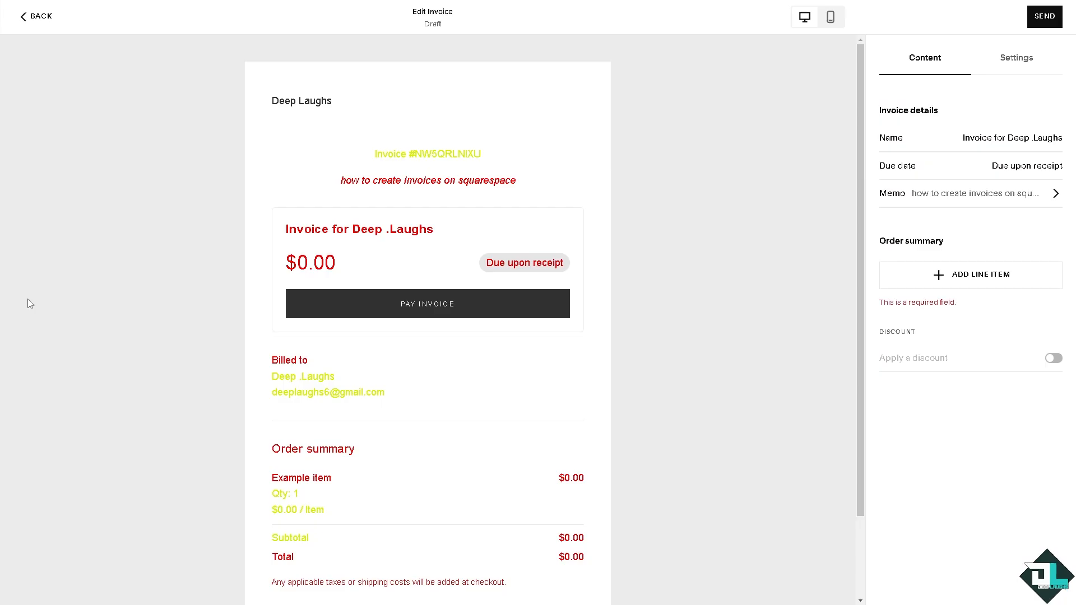
Switch back to Squarespace, view the site's Website settings and close them
{"action": "left_click", "coordinate": [22, 23]}
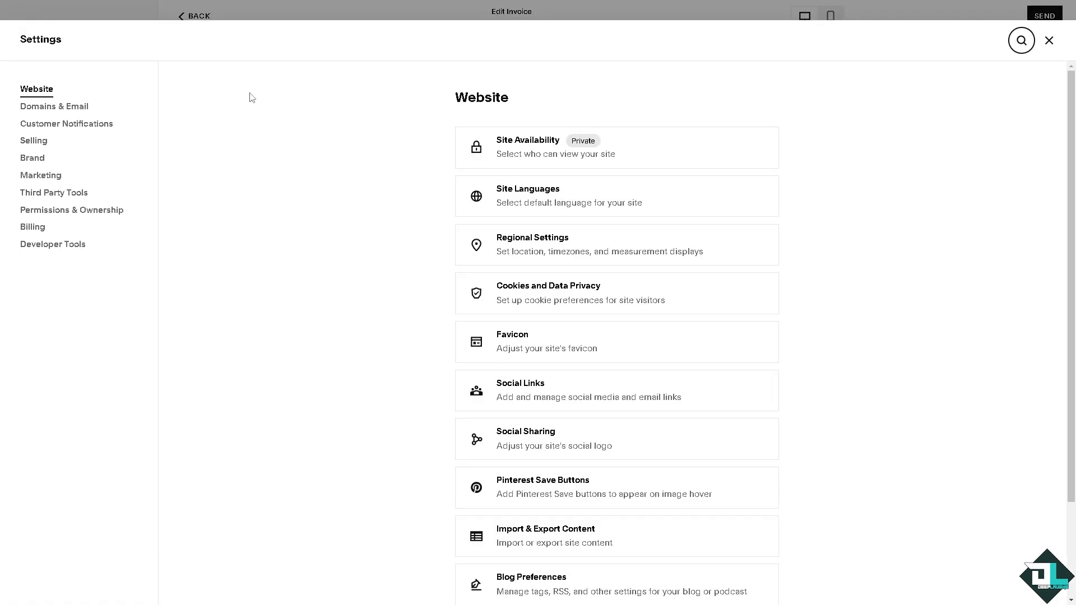
{"action": "left_click", "coordinate": [1048, 42]}
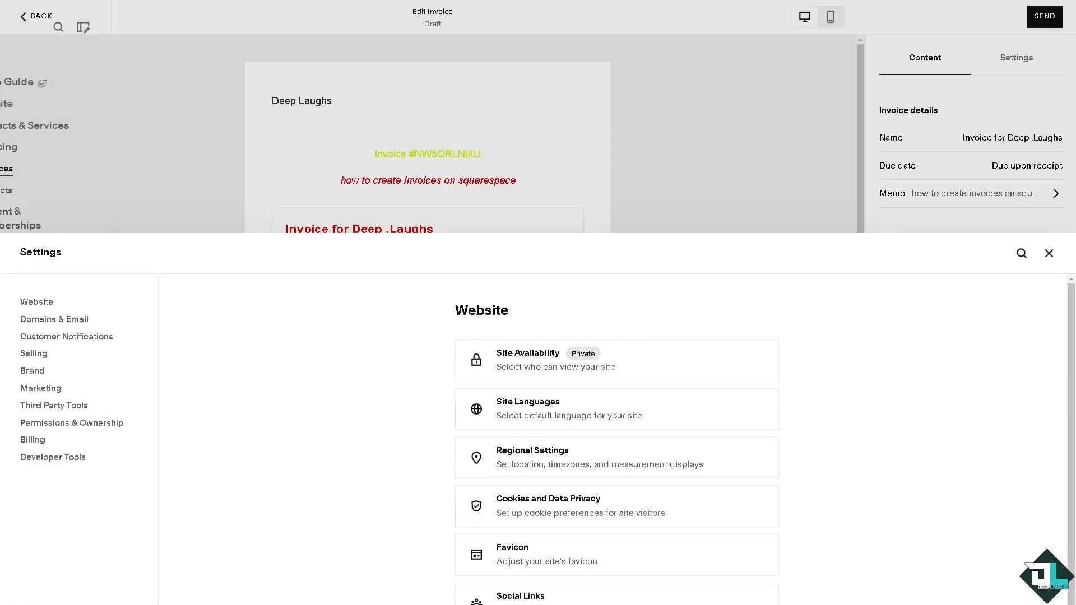